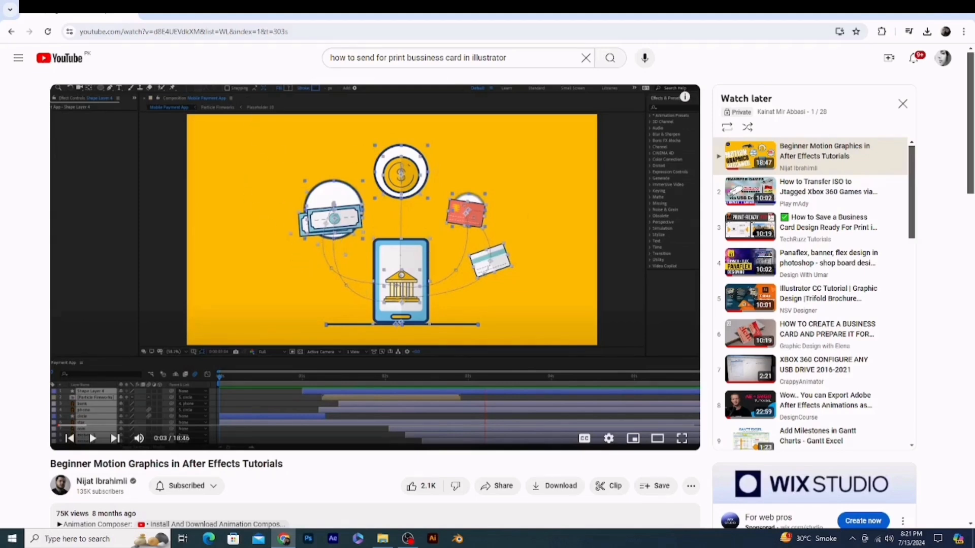
# Open the Figma file in a new browser tab and delete its existing frame and shaded circles
pyautogui.hotkey('ctrl', 't')
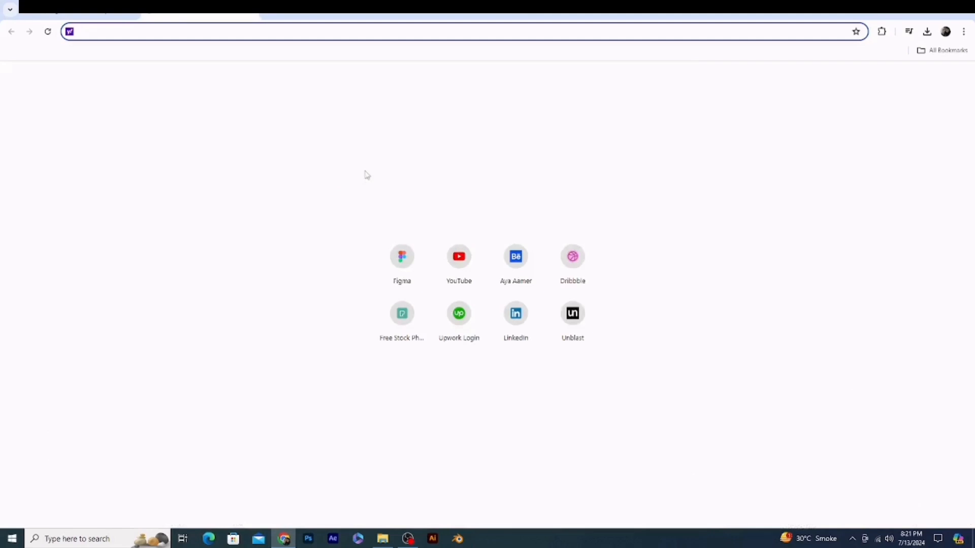
pyautogui.click(404, 258)
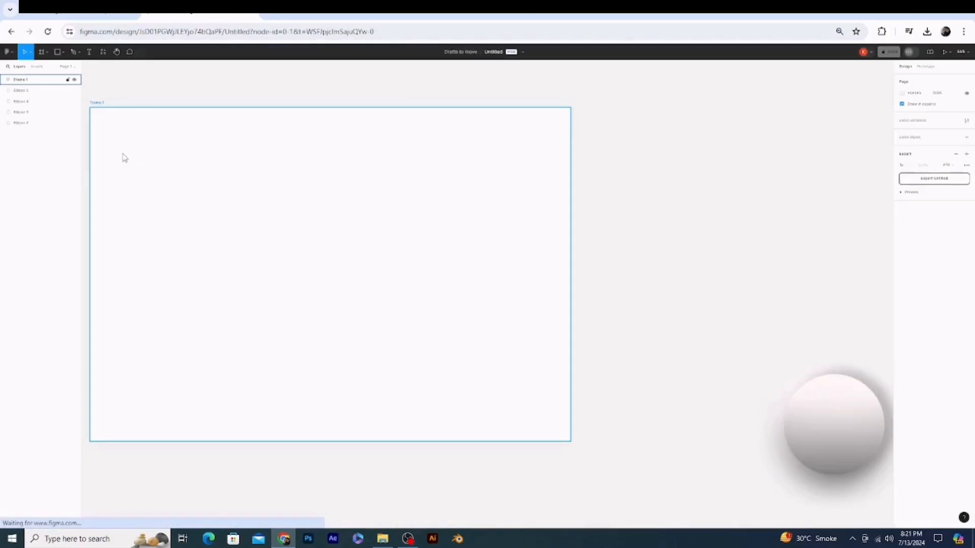
pyautogui.moveTo(215, 147); pyautogui.dragTo(354, 155)
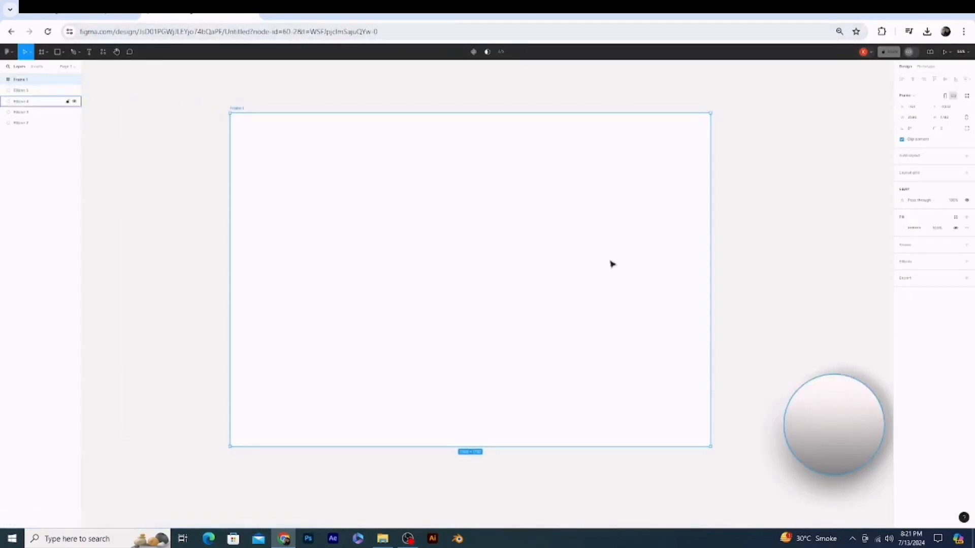
pyautogui.moveTo(389, 262); pyautogui.dragTo(369, 248)
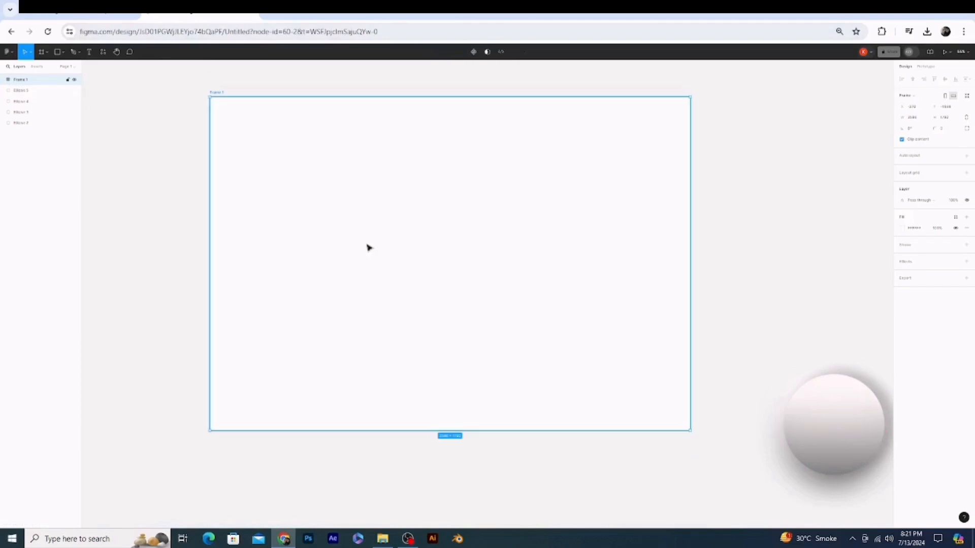
pyautogui.press('Delete')
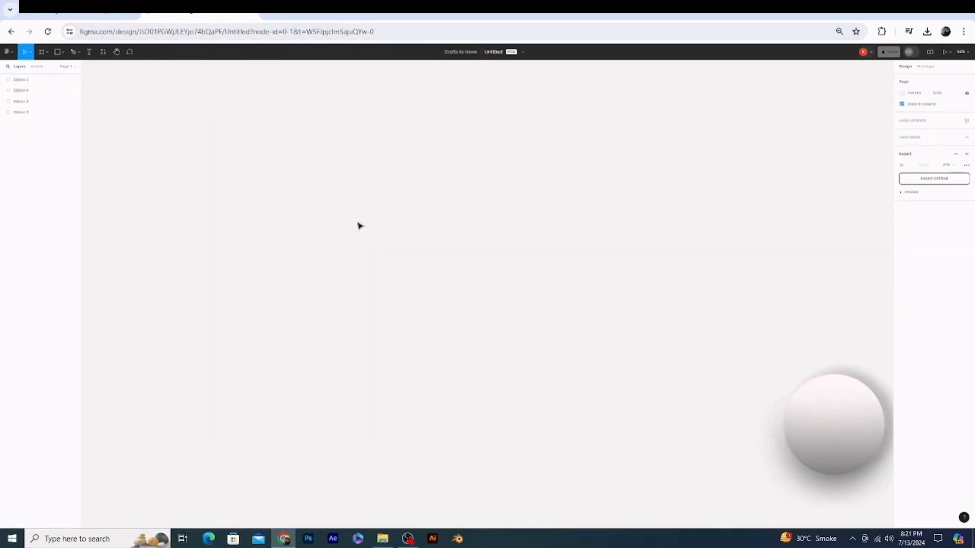
pyautogui.moveTo(727, 332); pyautogui.dragTo(867, 512)
pyautogui.press('Delete')
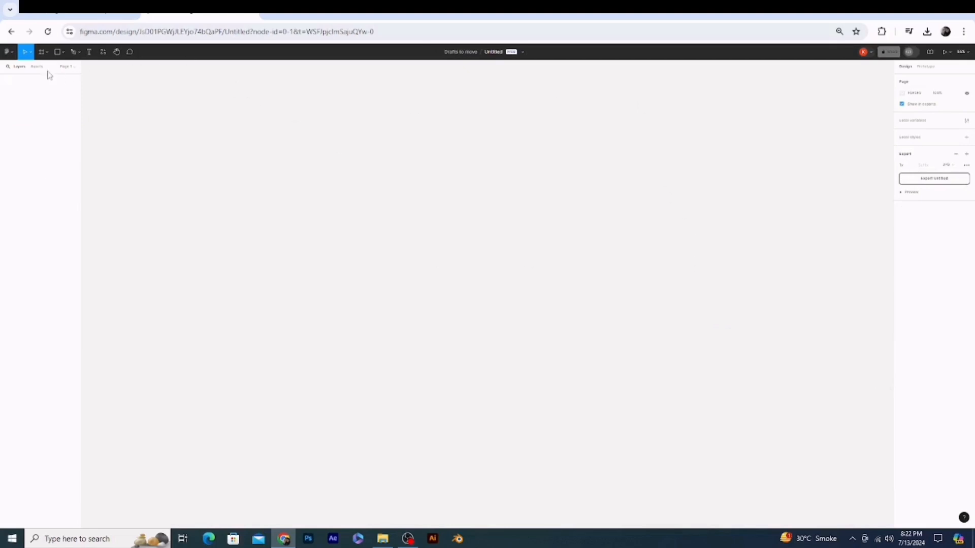
# Draw a large landscape frame in the middle of the empty canvas and glance at the reference YouTube video
pyautogui.click(42, 55)
pyautogui.moveTo(161, 113); pyautogui.dragTo(686, 452)
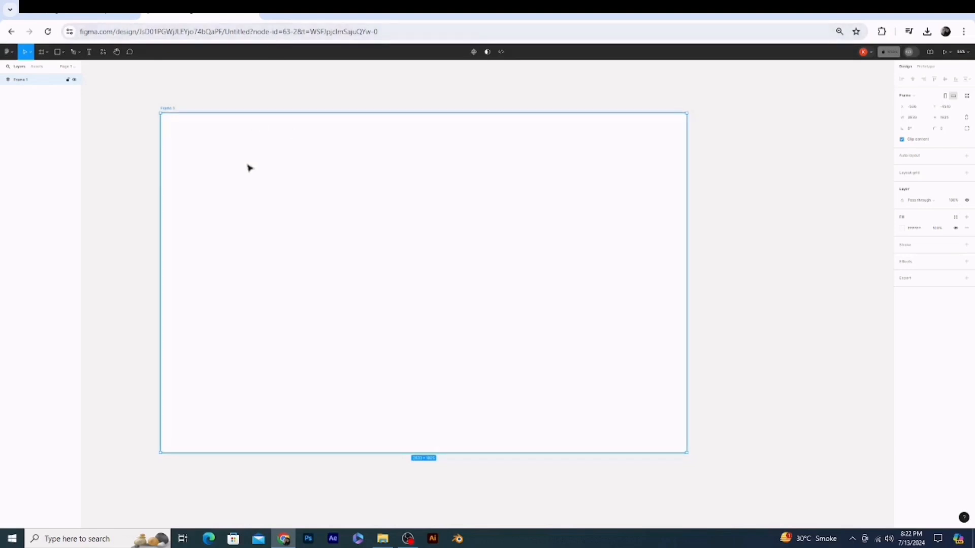
pyautogui.click(91, 16)
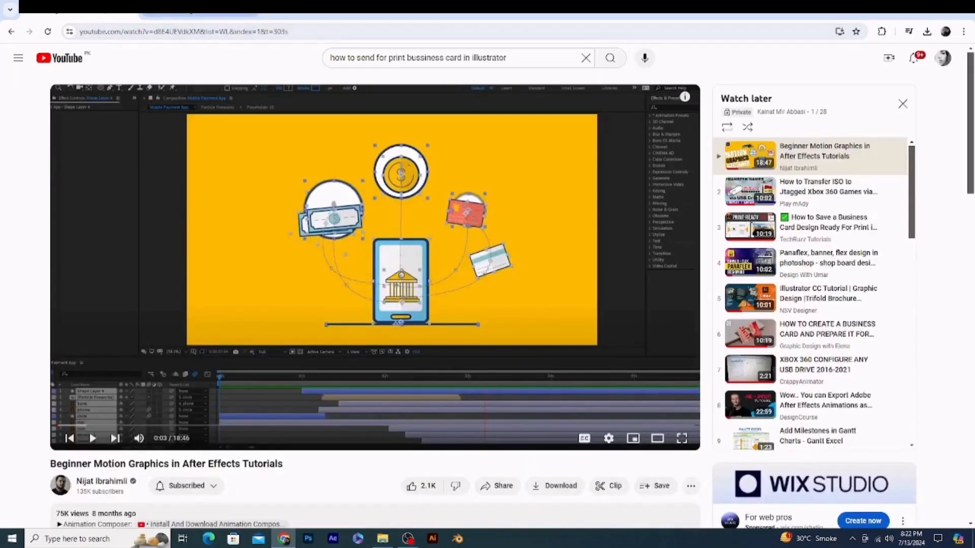
pyautogui.click(199, 14)
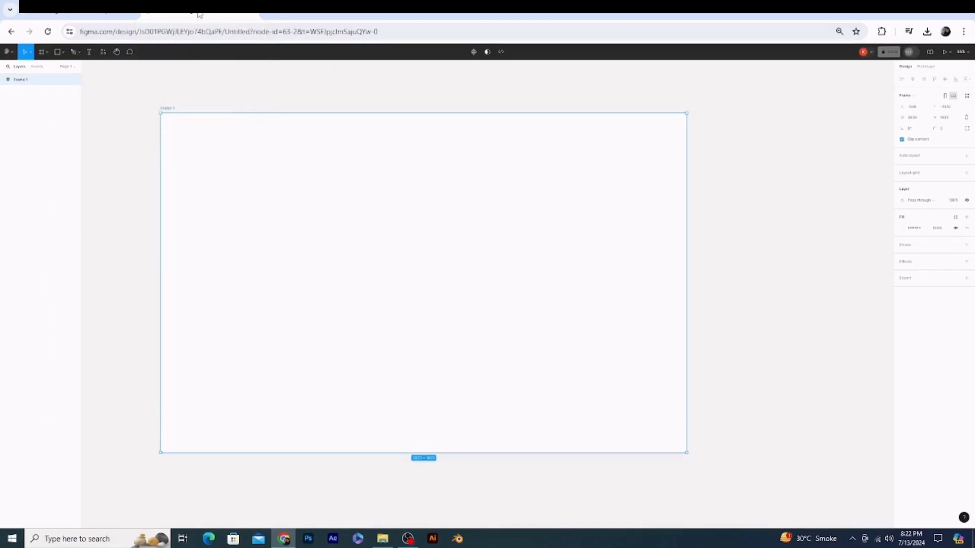
# Launch the icons, illustrations and photos plugin in Figma and check the reference video once more
pyautogui.click(8, 51)
pyautogui.moveTo(20, 159)
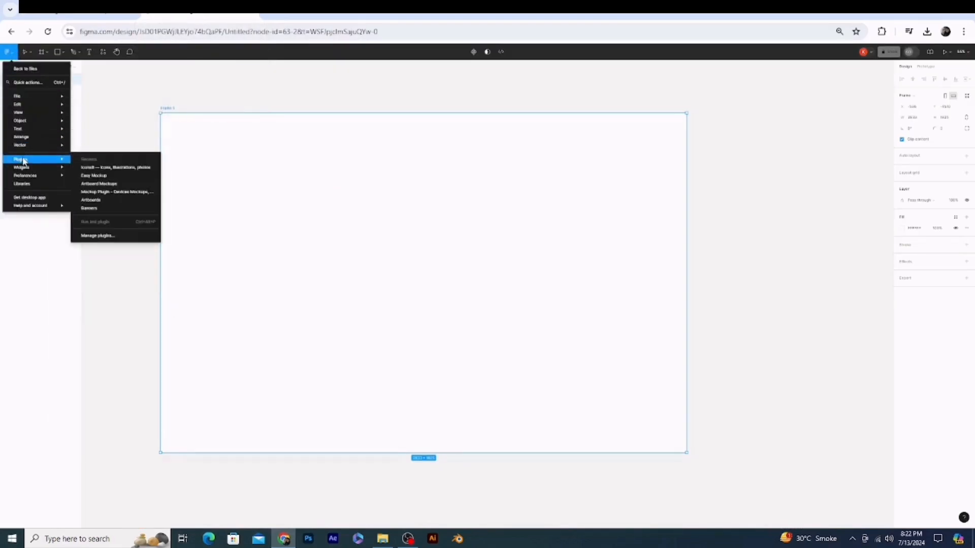
pyautogui.click(87, 169)
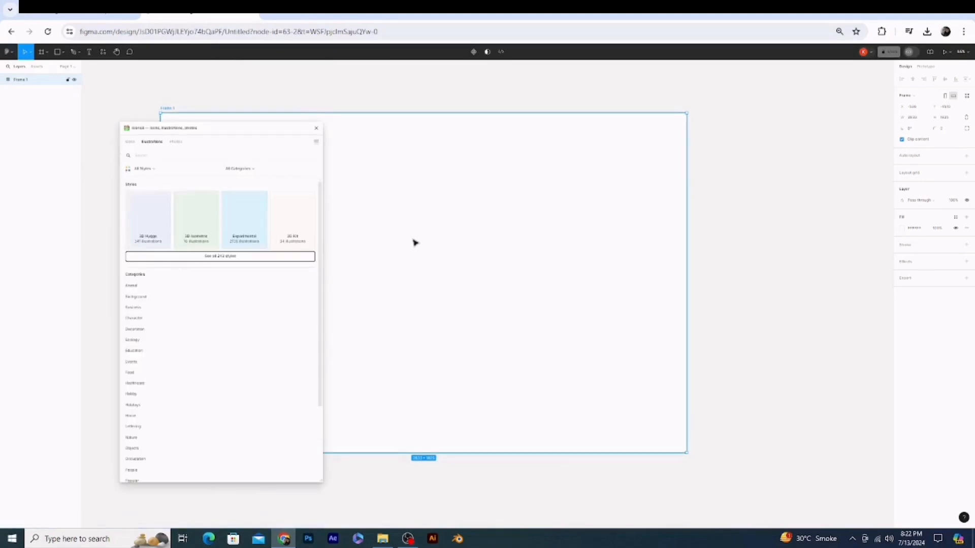
pyautogui.click(57, 17)
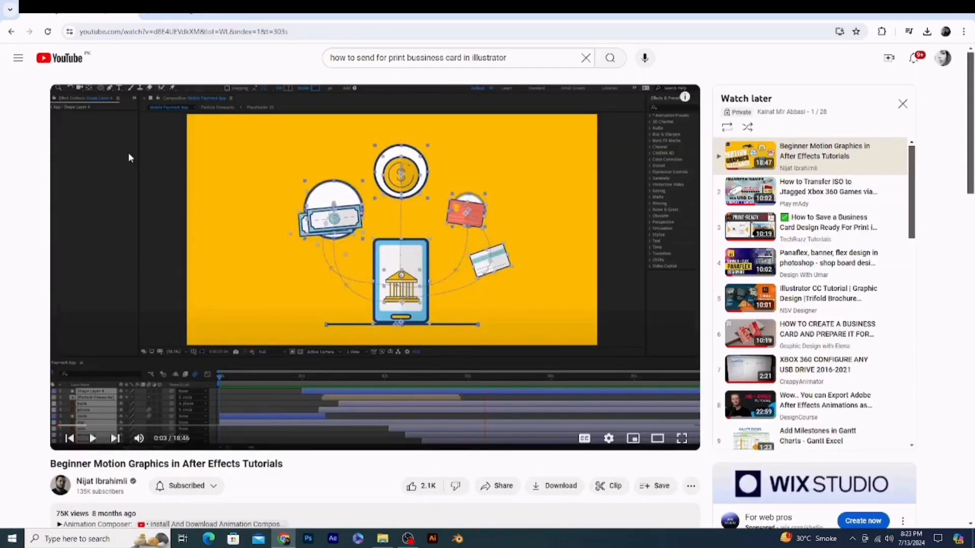
pyautogui.click(200, 15)
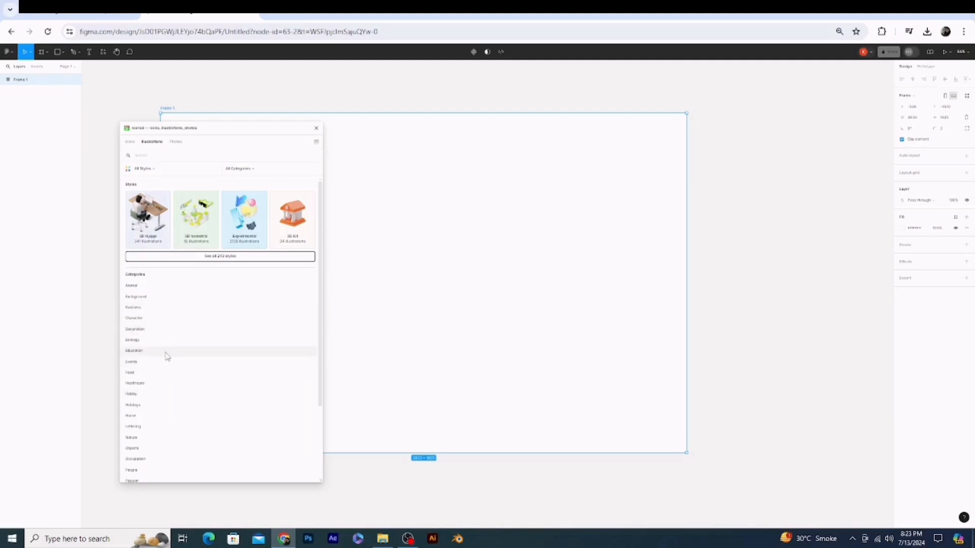
# Browse the plugin's Sport illustrations and switch to its icon collection
pyautogui.scroll(-2, 167, 356)
pyautogui.rightClick(146, 439)
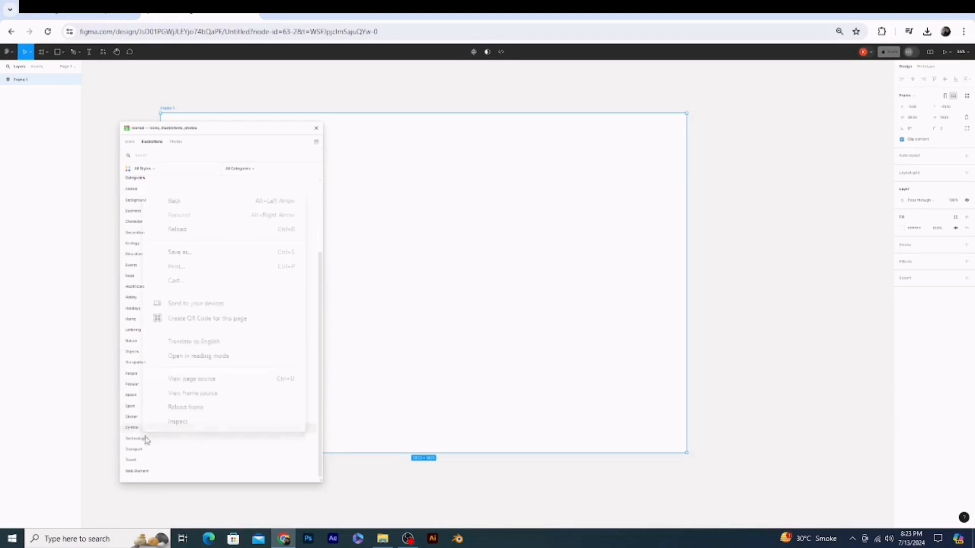
pyautogui.click(130, 408)
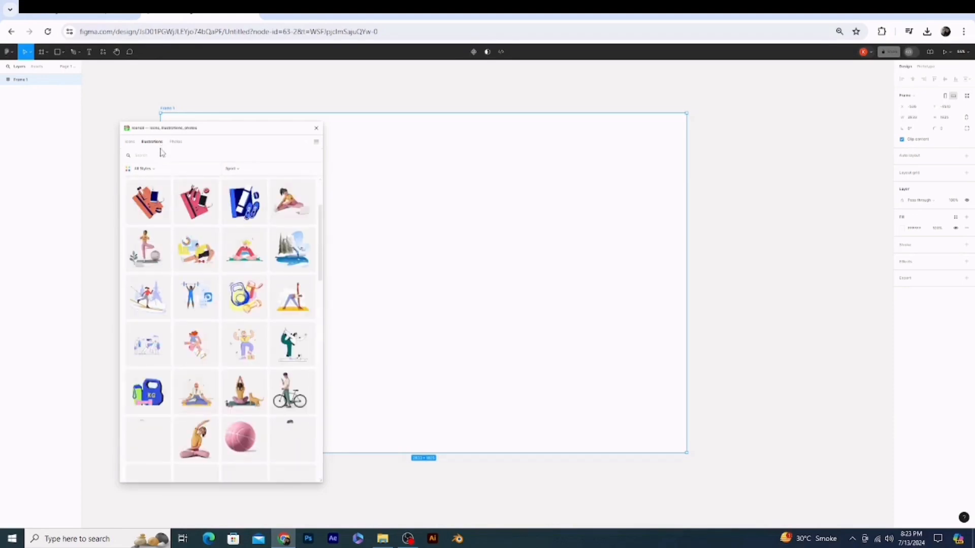
pyautogui.click(130, 143)
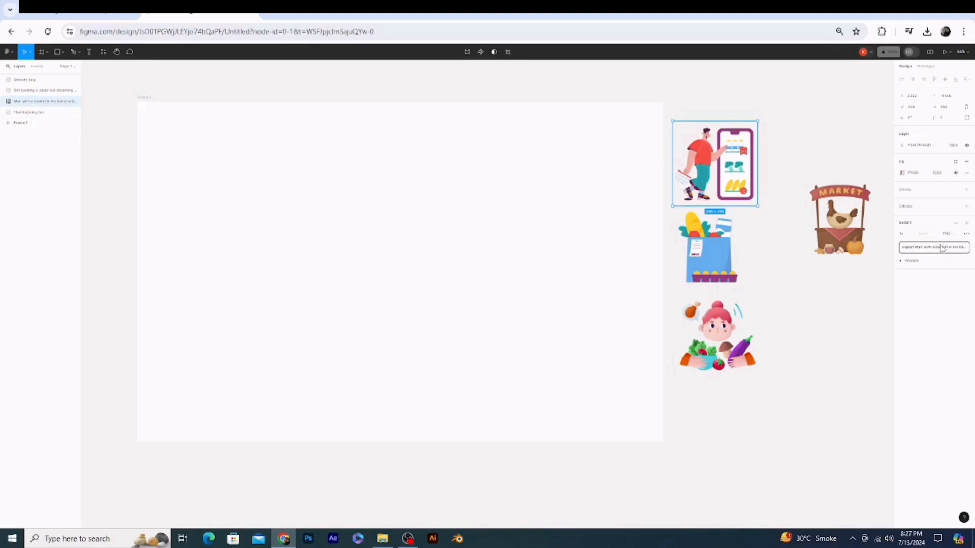
# Export the man with a basket, grocery bag, girl cooking a salad and Thanksgiving fair illustrations as PNG files
pyautogui.click(941, 248)
pyautogui.click(731, 248)
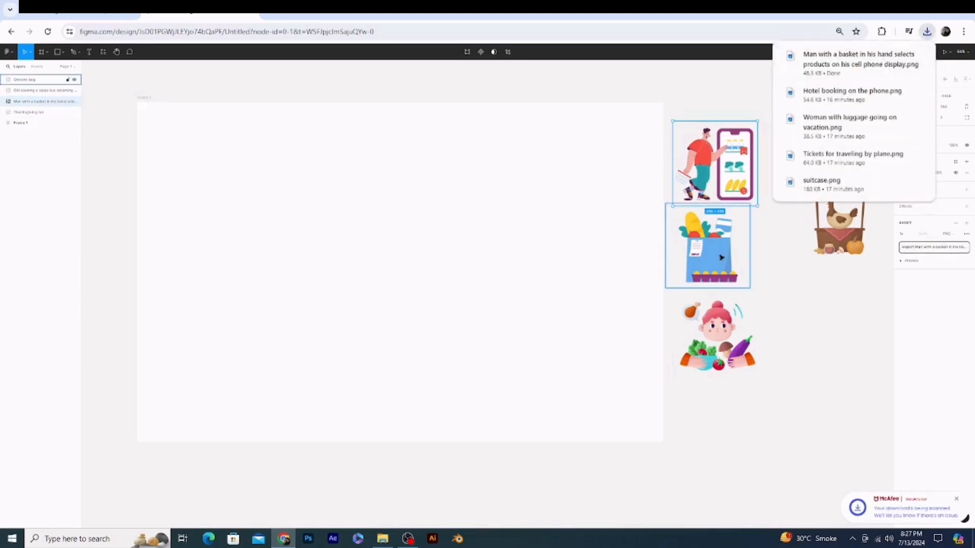
pyautogui.click(936, 222)
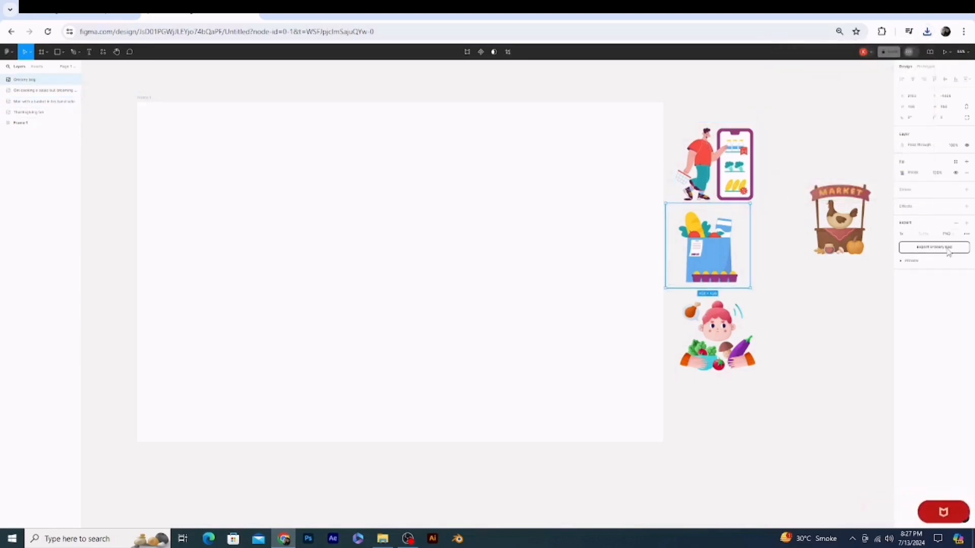
pyautogui.click(716, 335)
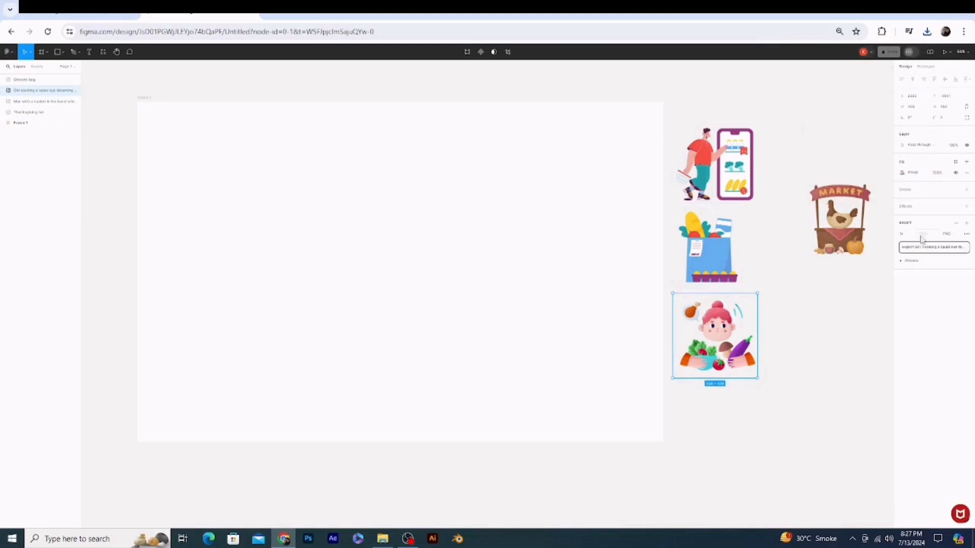
pyautogui.click(843, 220)
pyautogui.click(930, 223)
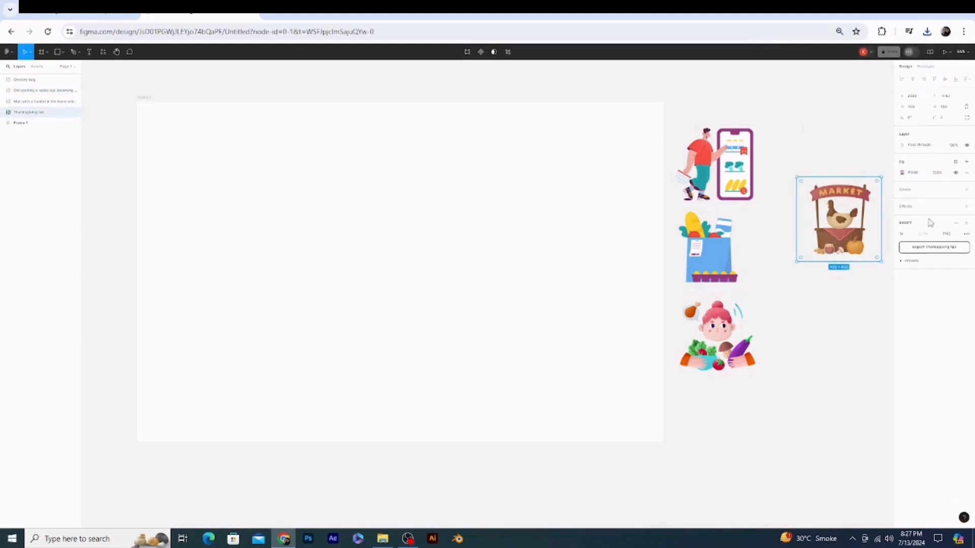
pyautogui.click(942, 252)
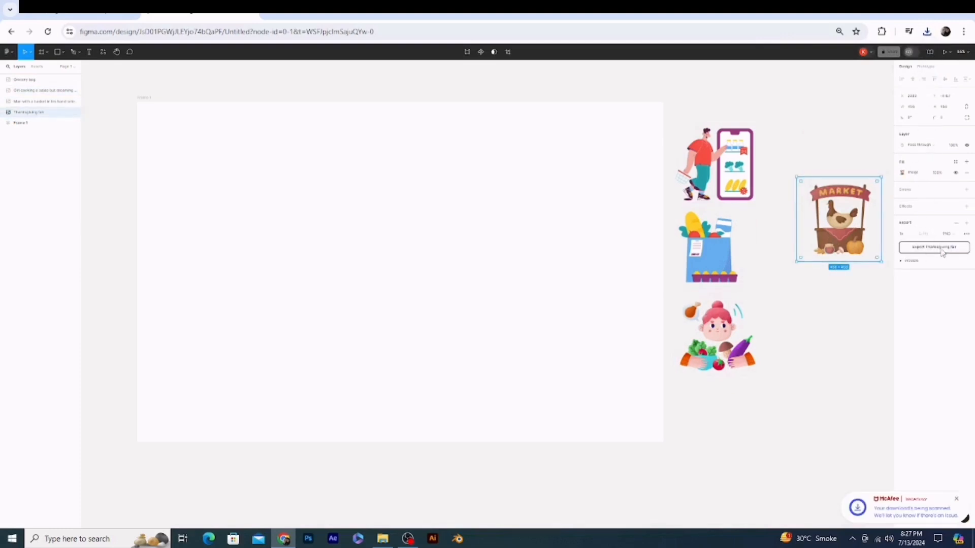
# Switch from the browser to Illustrator and create a Web-Large document of 1920 x 1080 px in RGB Color
pyautogui.click(253, 17)
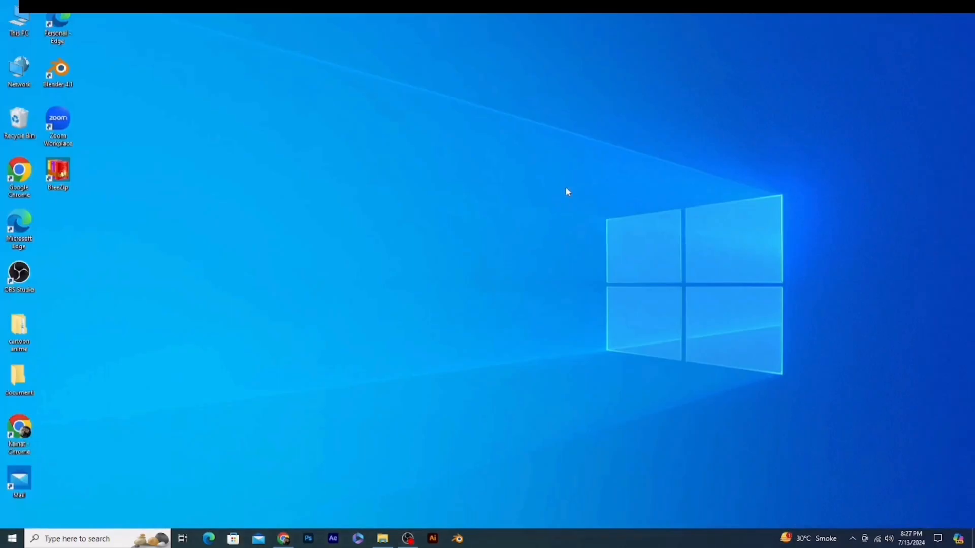
pyautogui.rightClick(567, 192)
pyautogui.click(551, 246)
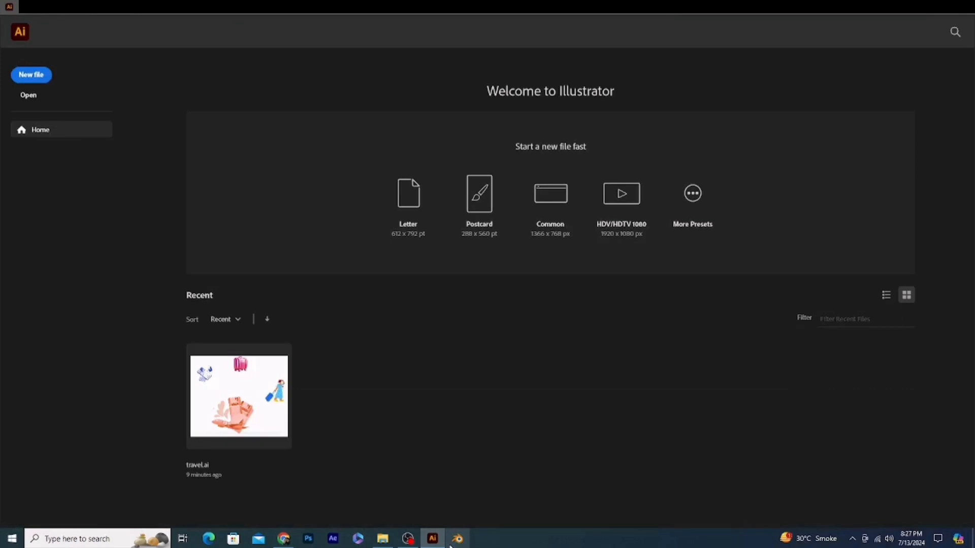
pyautogui.click(22, 76)
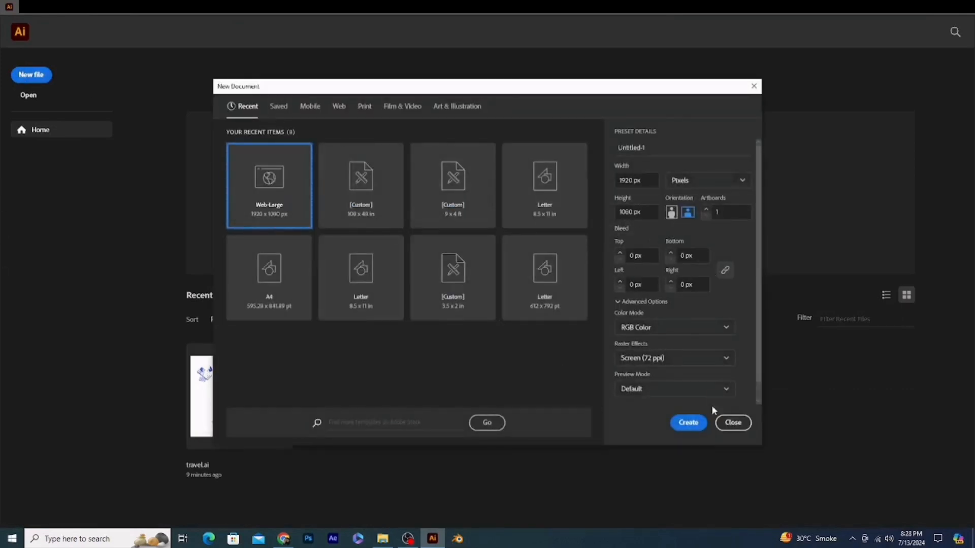
pyautogui.click(689, 427)
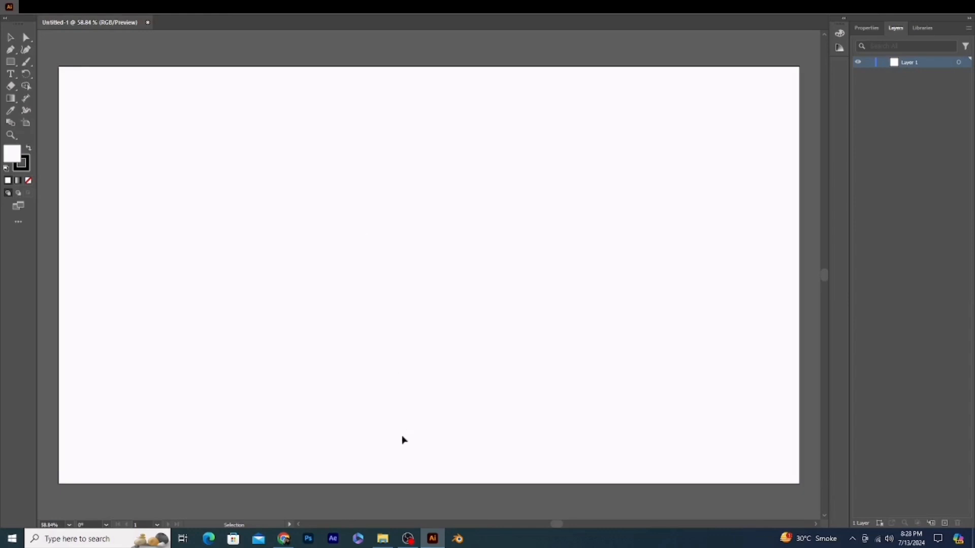
# Place the Grocery bag image from the Downloads folder in the document and move it to the middle of the artboard
pyautogui.moveTo(395, 534)
pyautogui.click(384, 541)
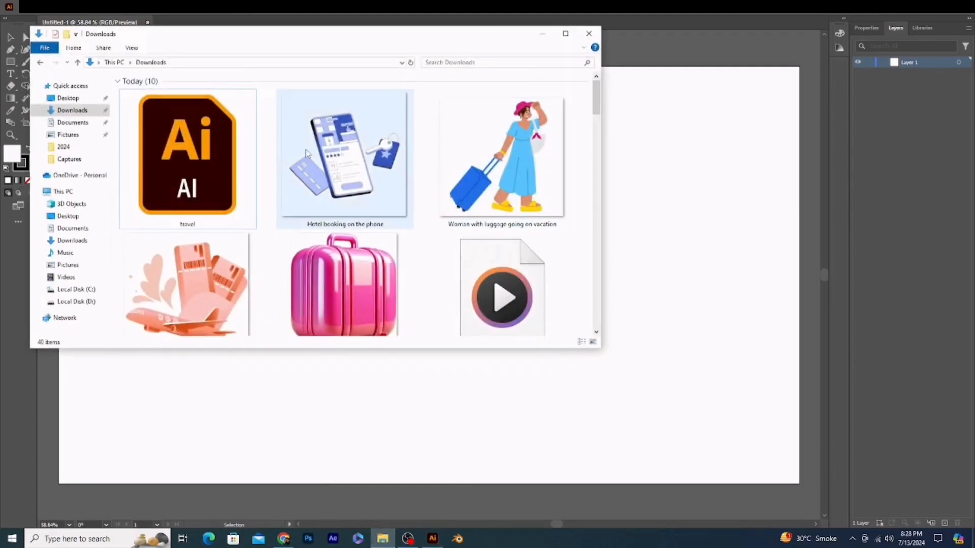
pyautogui.scroll(-5, 307, 153)
pyautogui.scroll(1, 308, 150)
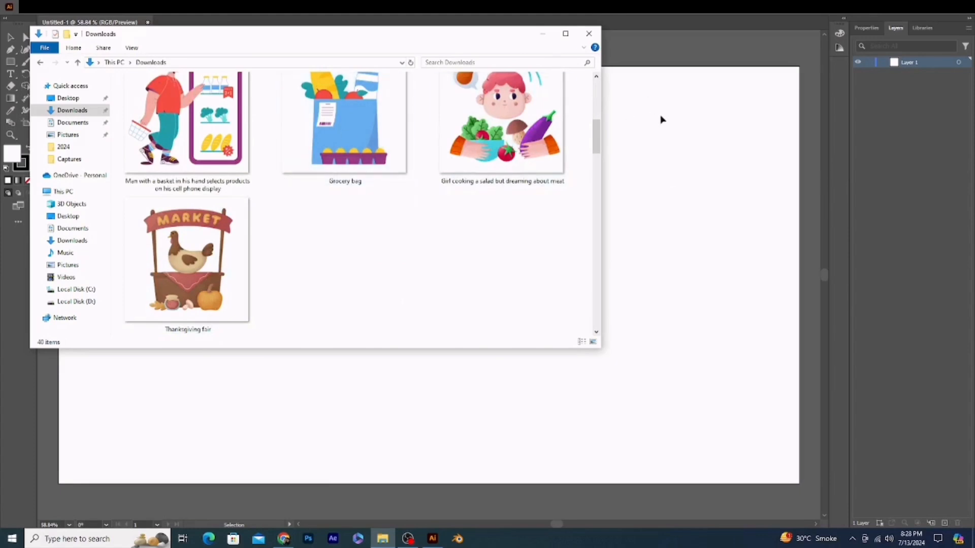
pyautogui.click(336, 138)
pyautogui.moveTo(669, 255); pyautogui.dragTo(744, 266)
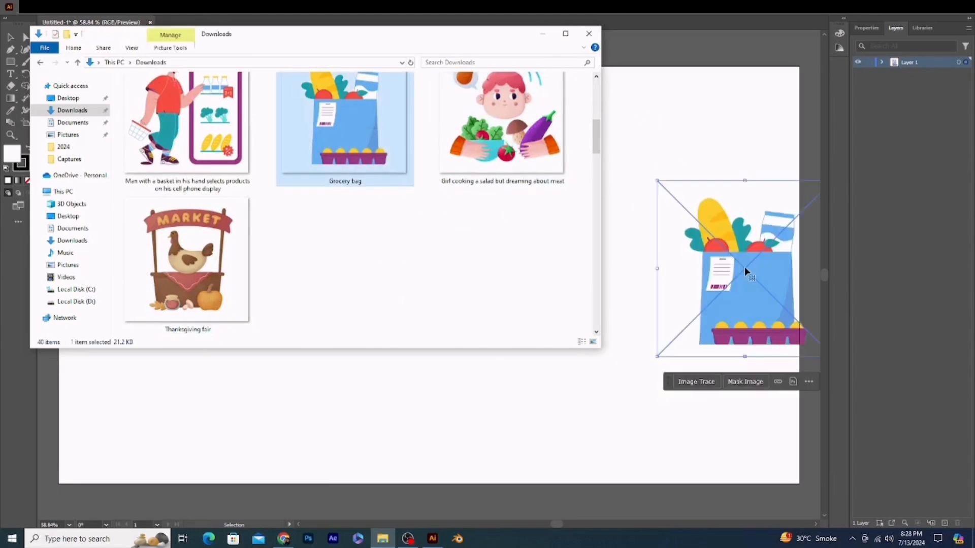
pyautogui.click(543, 34)
pyautogui.moveTo(723, 240); pyautogui.dragTo(403, 251)
# Rename the grocery bag's layer as grocery and move the bag to the right part of the artboard
pyautogui.doubleClick(907, 63)
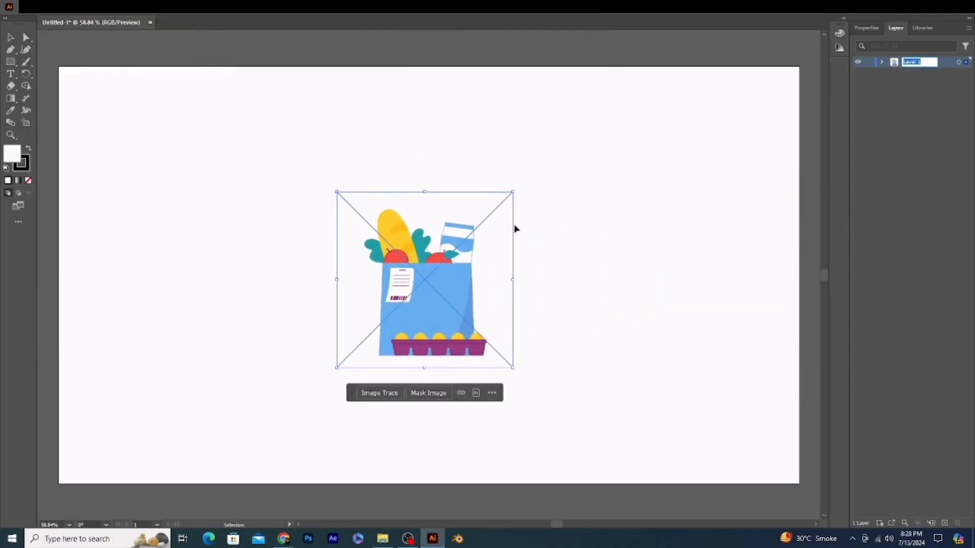
pyautogui.write('grocery')
pyautogui.press('Return')
pyautogui.moveTo(420, 283); pyautogui.dragTo(620, 222)
# Add a new layer holding the Girl cooking a salad image from Downloads and name the layer girl
pyautogui.click(945, 523)
pyautogui.click(382, 540)
pyautogui.moveTo(507, 140); pyautogui.dragTo(398, 199)
pyautogui.click(542, 33)
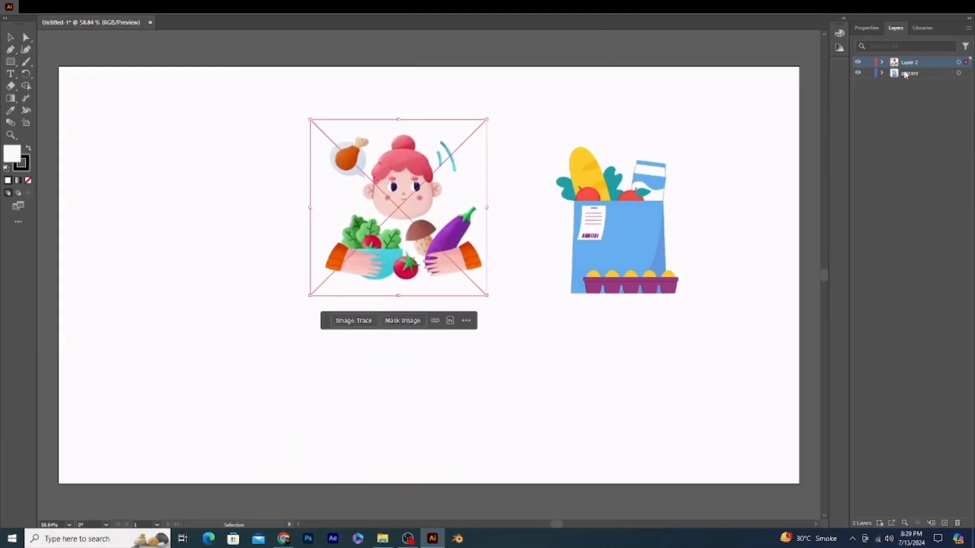
pyautogui.doubleClick(906, 61)
pyautogui.write('girl')
pyautogui.press('Return')
# Add the Thanksgiving fair and man with a basket images on separate new layers named market and boy
pyautogui.click(943, 523)
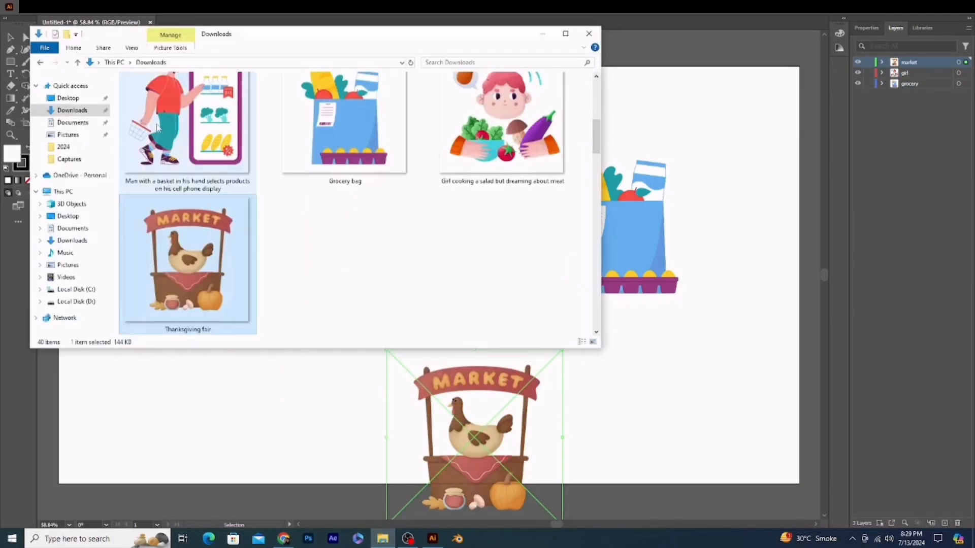
pyautogui.moveTo(157, 127); pyautogui.dragTo(238, 309)
pyautogui.click(539, 35)
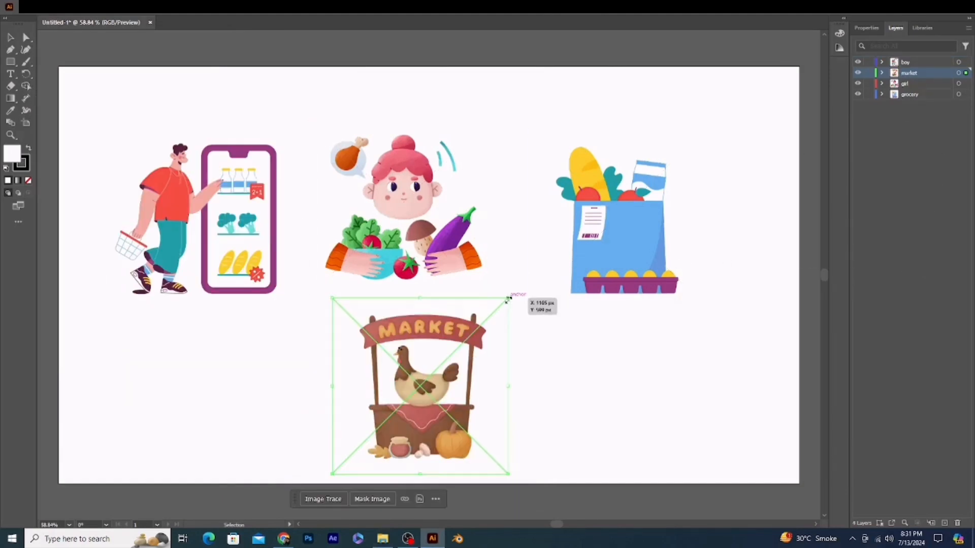
# Enlarge the market stall to about 560 px square at the artboard's lower centre, and shrink the girl illustration and place it above the stall
pyautogui.moveTo(508, 299); pyautogui.dragTo(543, 239)
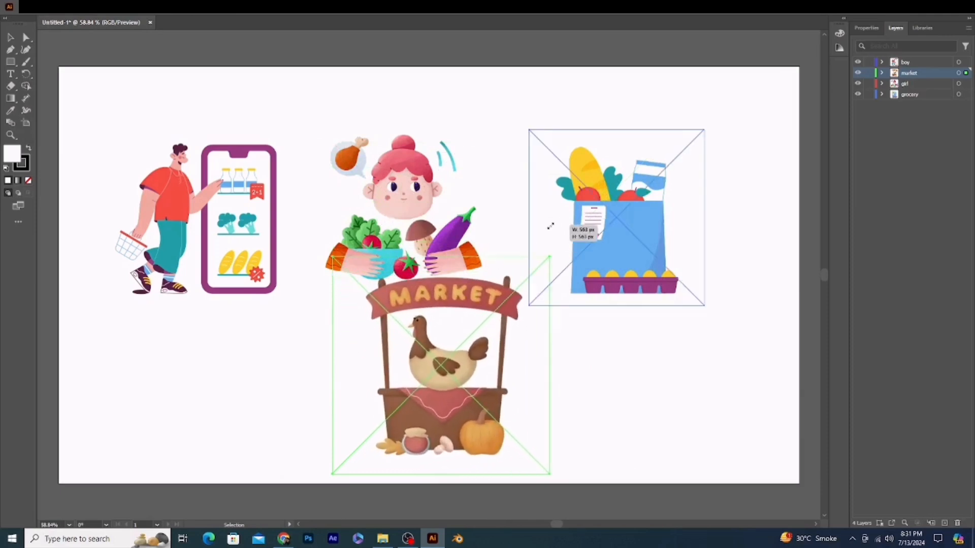
pyautogui.moveTo(442, 302); pyautogui.dragTo(406, 313)
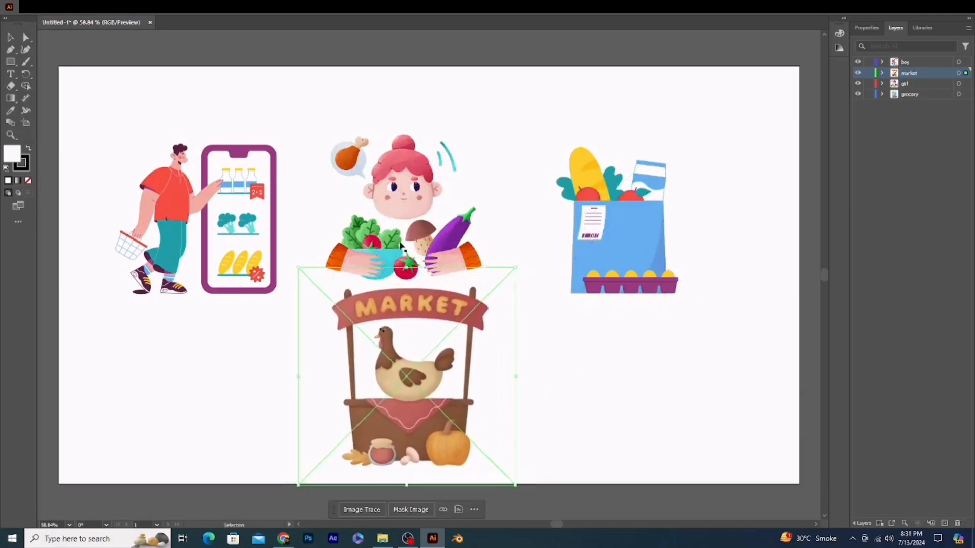
pyautogui.click(447, 228)
pyautogui.moveTo(491, 120); pyautogui.dragTo(418, 188)
pyautogui.moveTo(371, 227); pyautogui.dragTo(426, 118)
# Shrink the grocery bag, tilt it slightly clockwise and position it at the upper right of the market stall
pyautogui.click(674, 132)
pyautogui.moveTo(675, 132); pyautogui.dragTo(635, 196)
pyautogui.moveTo(590, 245); pyautogui.dragTo(608, 224)
pyautogui.moveTo(659, 169); pyautogui.dragTo(675, 186)
# Shrink the man with a basket illustration, tilt it slightly counterclockwise and position it at the upper left of the market stall
pyautogui.click(282, 131)
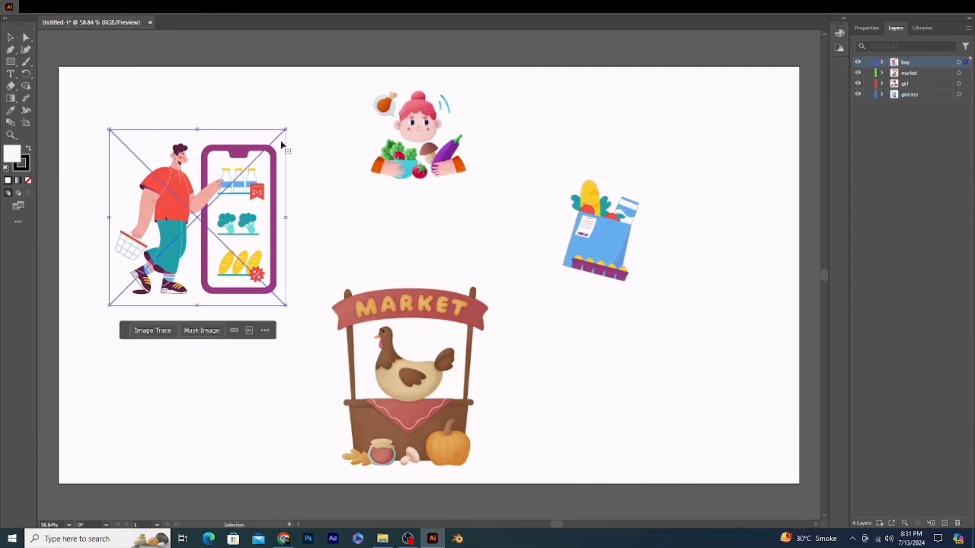
pyautogui.moveTo(282, 128); pyautogui.dragTo(218, 197)
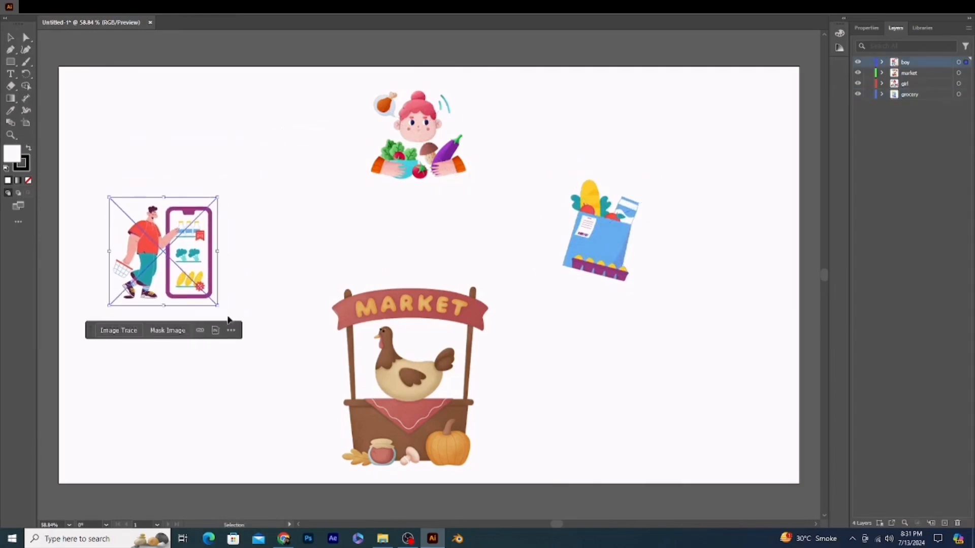
pyautogui.moveTo(223, 310); pyautogui.dragTo(233, 295)
pyautogui.moveTo(157, 242); pyautogui.dragTo(216, 212)
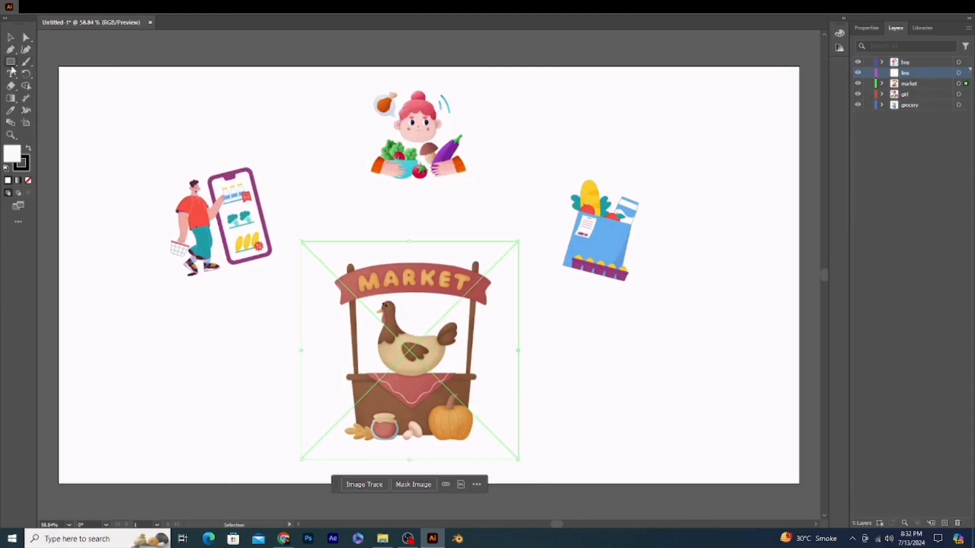
# Draw a horizontal line segment about 558 px long on the line layer, between the girl and the market stall
pyautogui.rightClick(10, 61)
pyautogui.click(56, 60)
pyautogui.moveTo(307, 206); pyautogui.dragTo(522, 206)
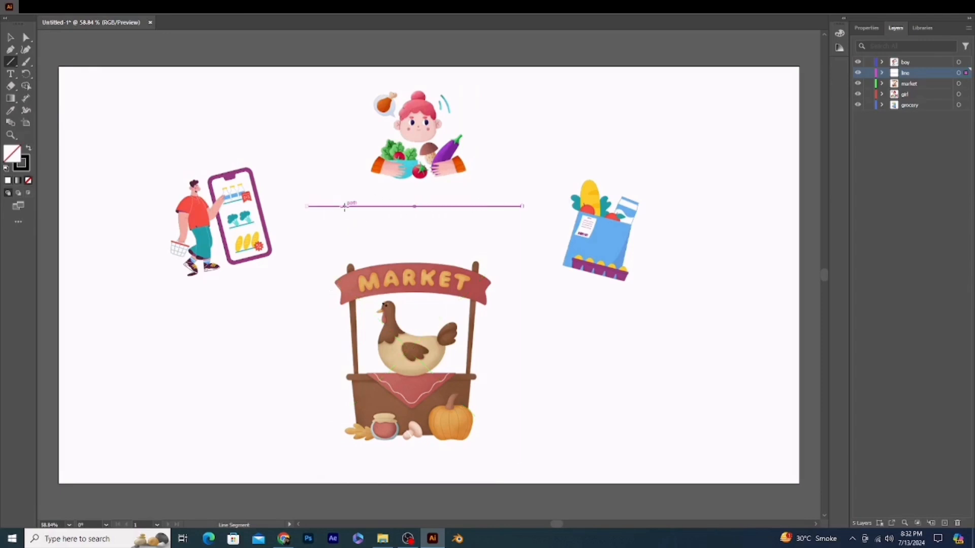
pyautogui.click(18, 35)
pyautogui.click(242, 102)
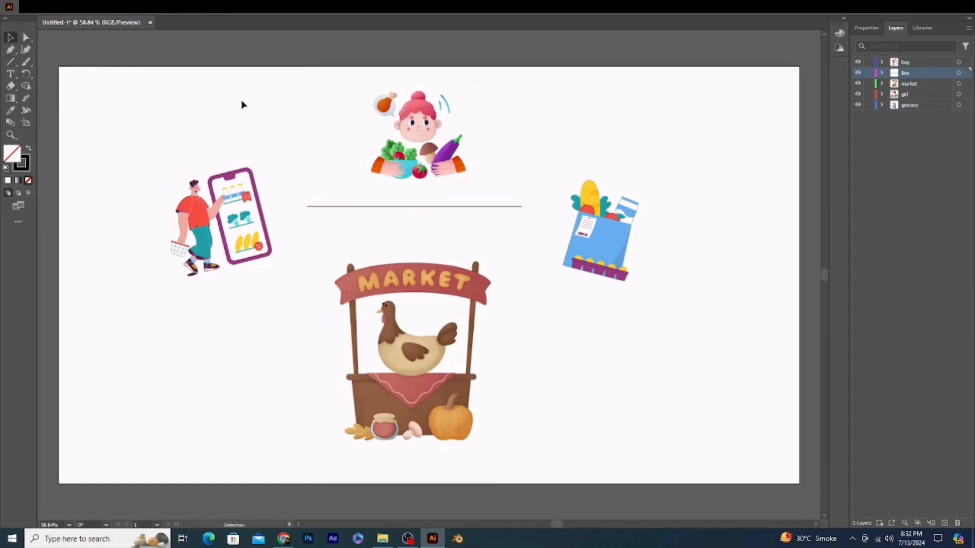
# Change the stroke color of the horizontal line to cyan
pyautogui.click(344, 207)
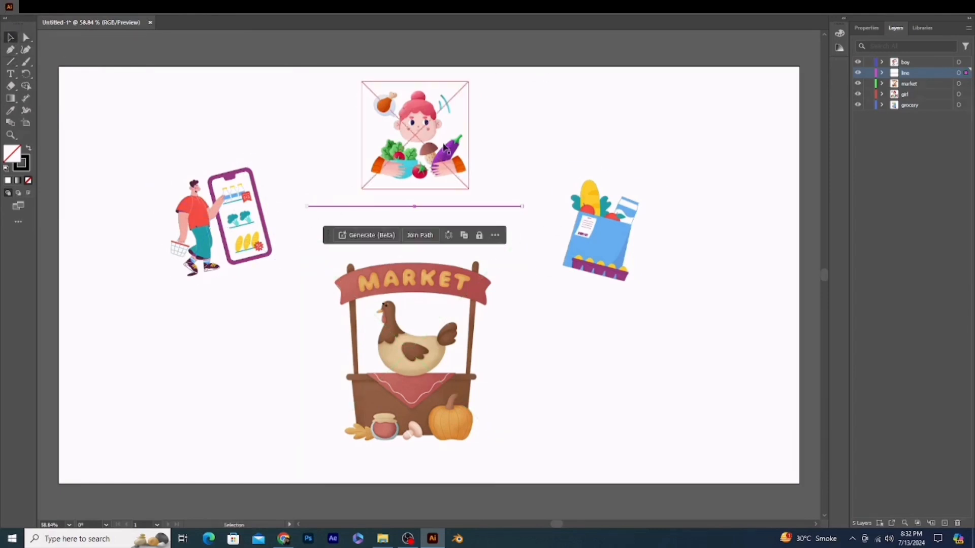
pyautogui.click(866, 28)
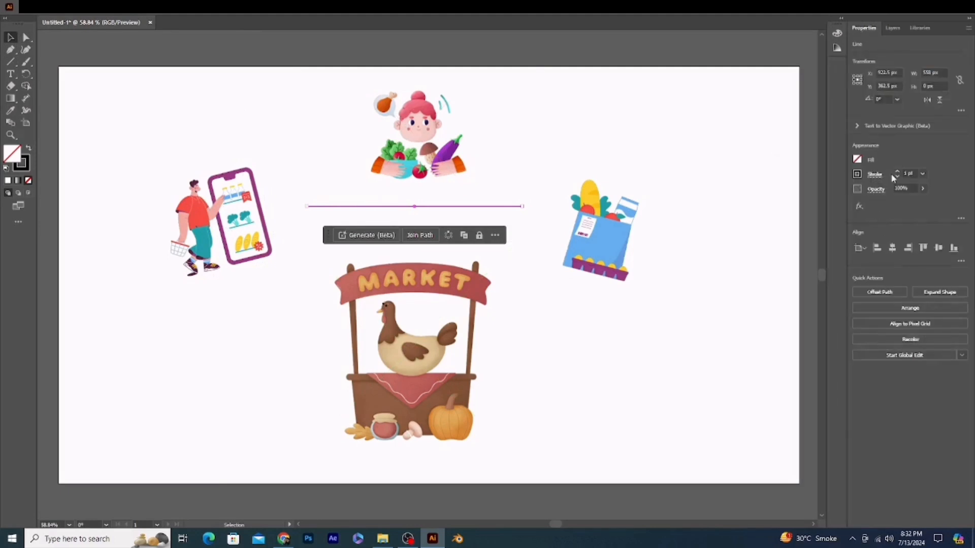
pyautogui.click(857, 175)
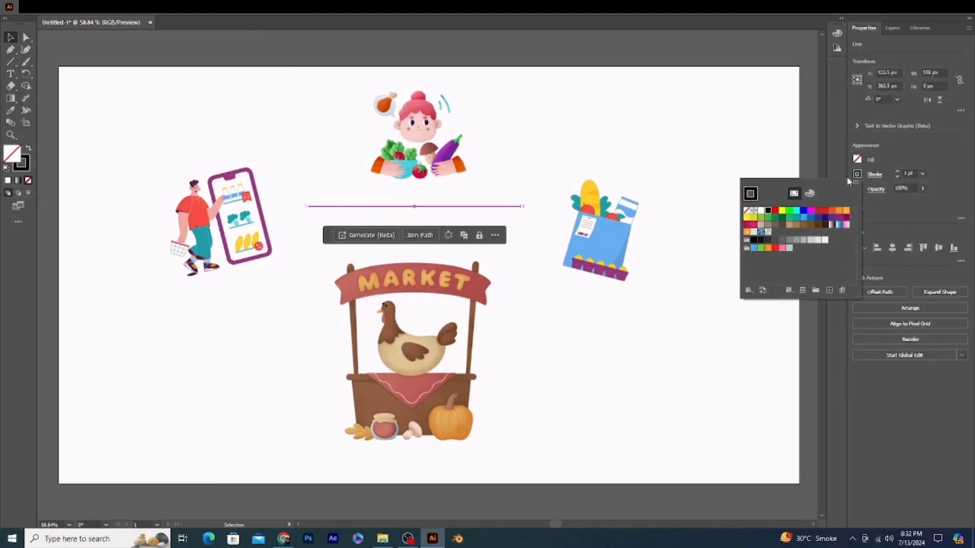
pyautogui.click(795, 213)
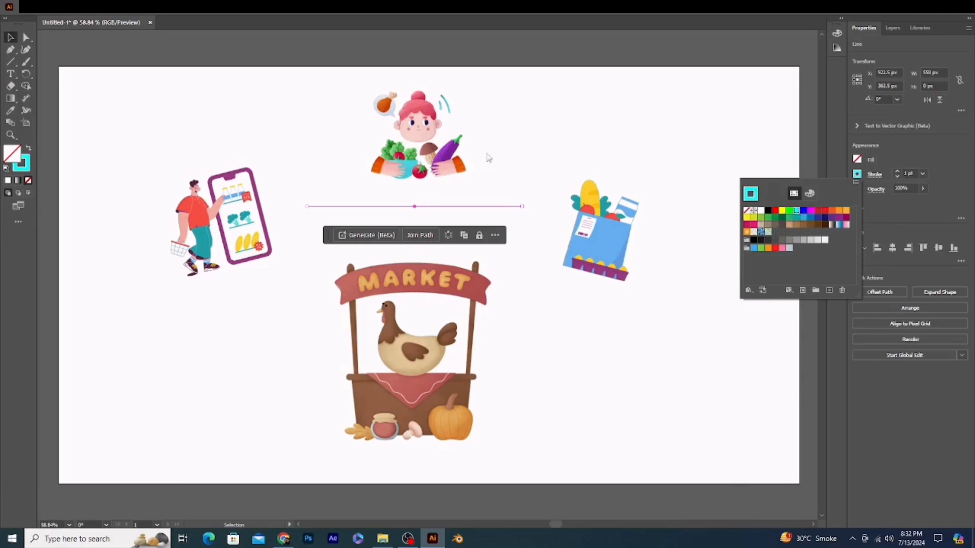
pyautogui.click(505, 134)
pyautogui.click(518, 138)
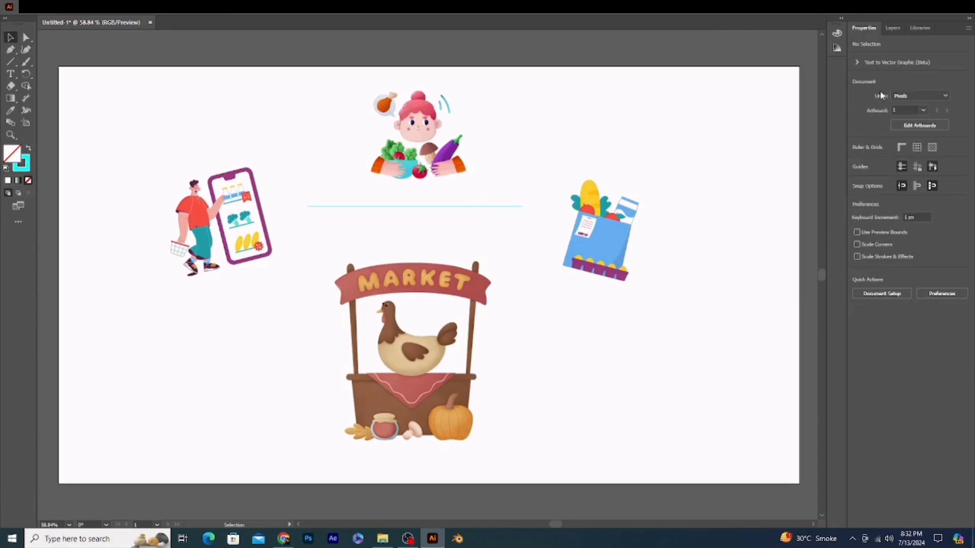
# Thicken the cyan line's stroke to 10 pt and move the line directly beneath the market stall as its ground
pyautogui.click(893, 28)
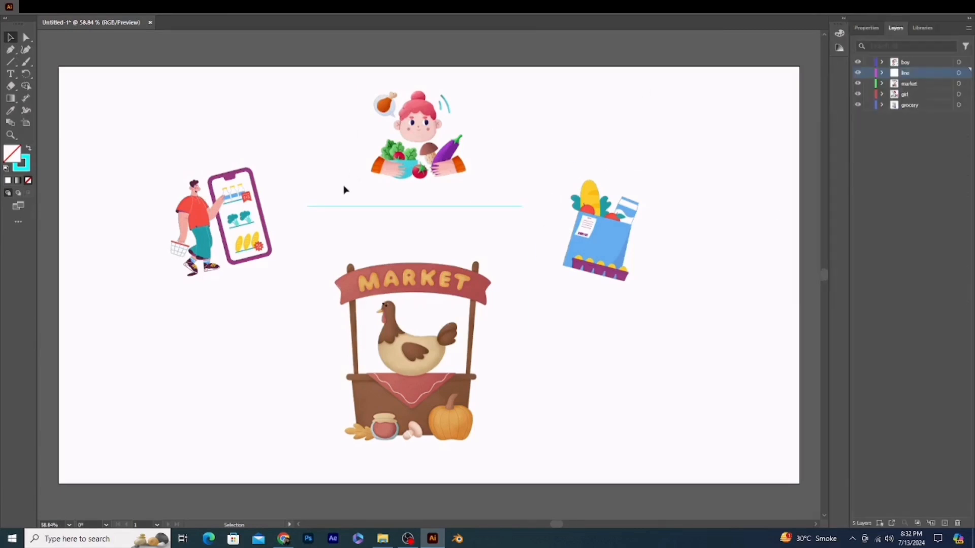
pyautogui.click(373, 207)
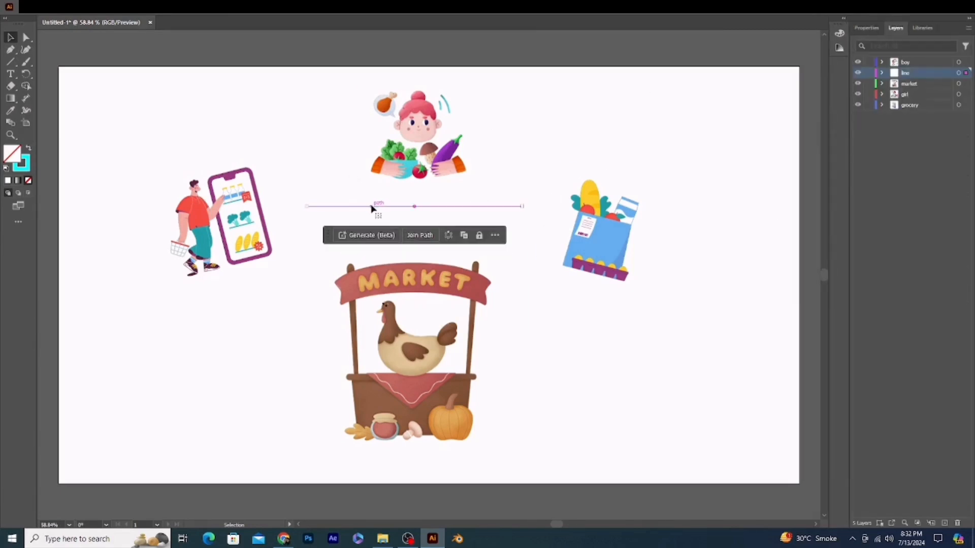
pyautogui.click(859, 32)
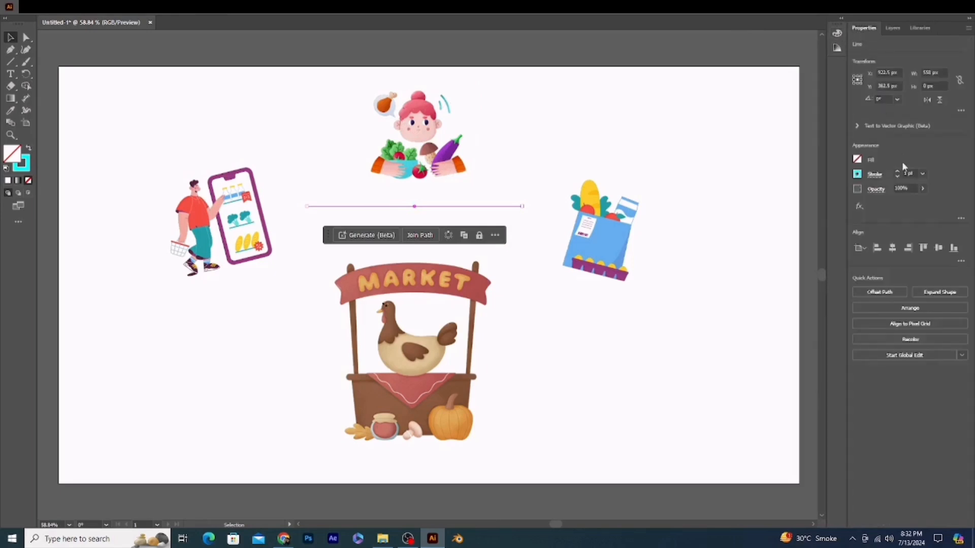
pyautogui.moveTo(898, 172); pyautogui.dragTo(897, 177)
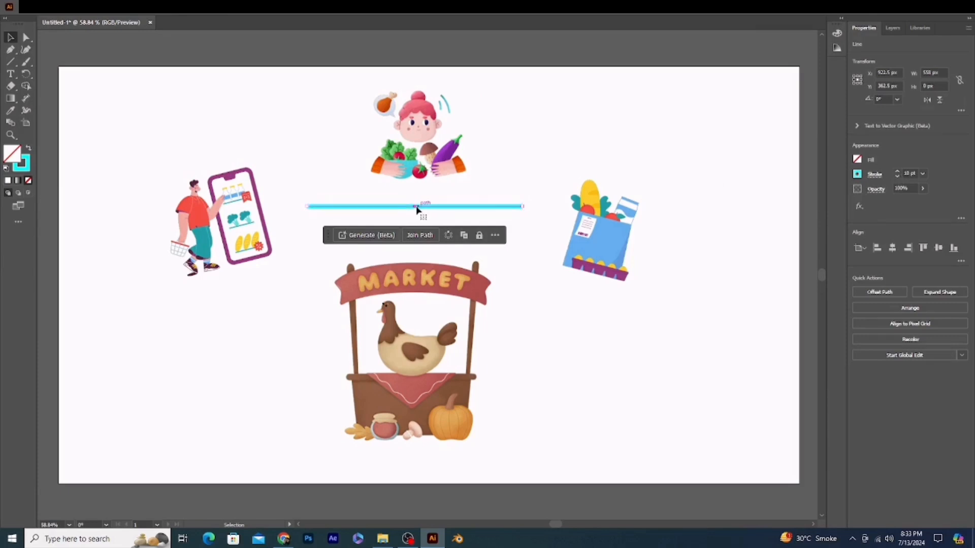
pyautogui.moveTo(416, 209); pyautogui.dragTo(421, 444)
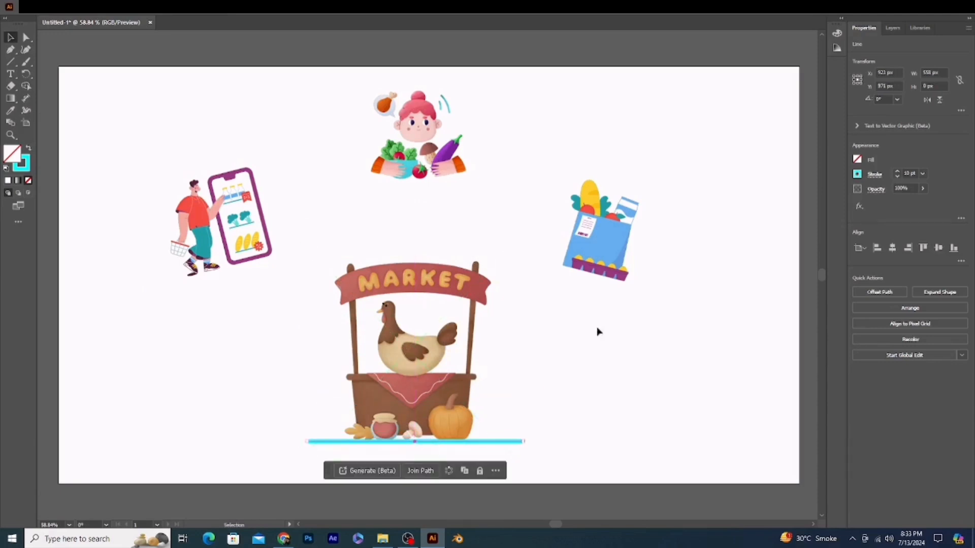
# Reduce the ground line's stroke weight to 4 pt
pyautogui.click(897, 172)
pyautogui.click(897, 177)
pyautogui.click(897, 176)
pyautogui.click(897, 177)
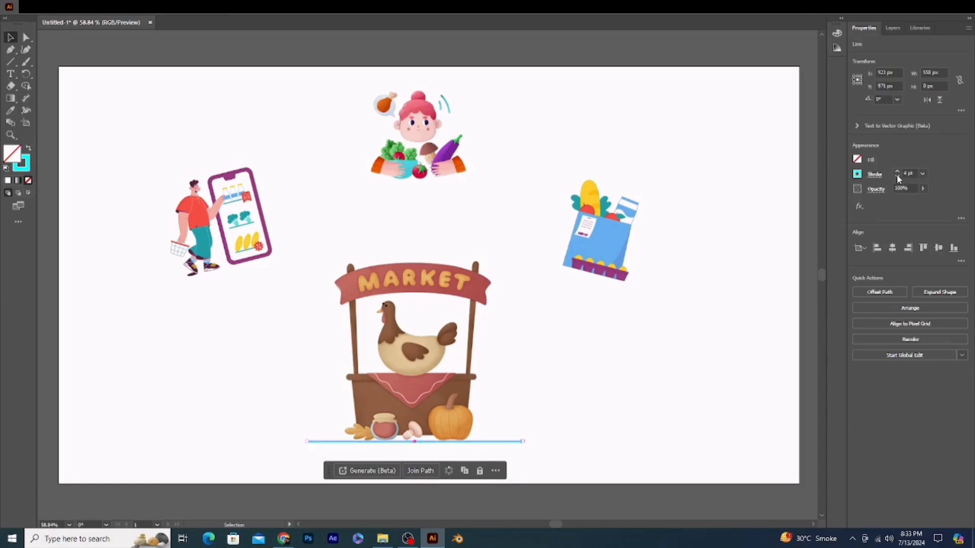
pyautogui.click(729, 213)
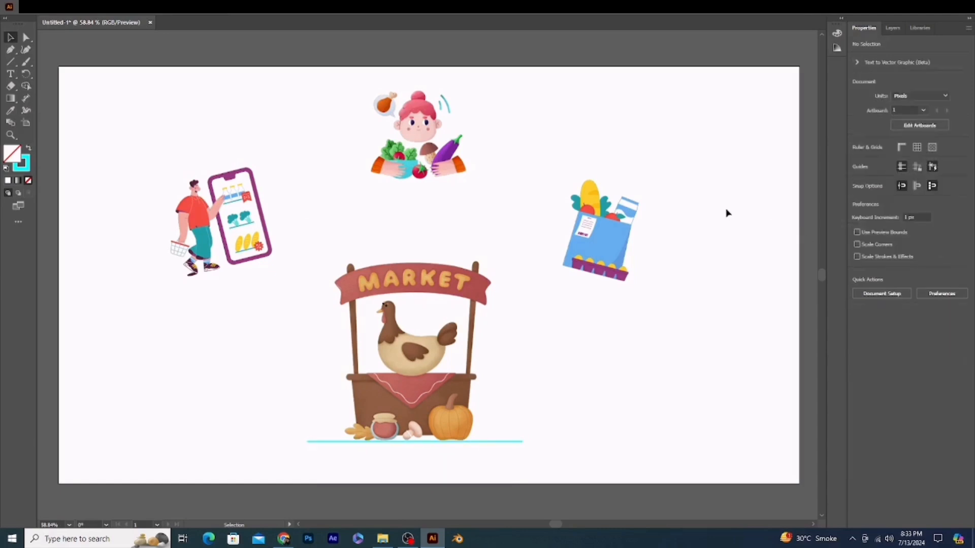
# Lengthen the ground line so it extends further past both sides of the market stall
pyautogui.click(518, 442)
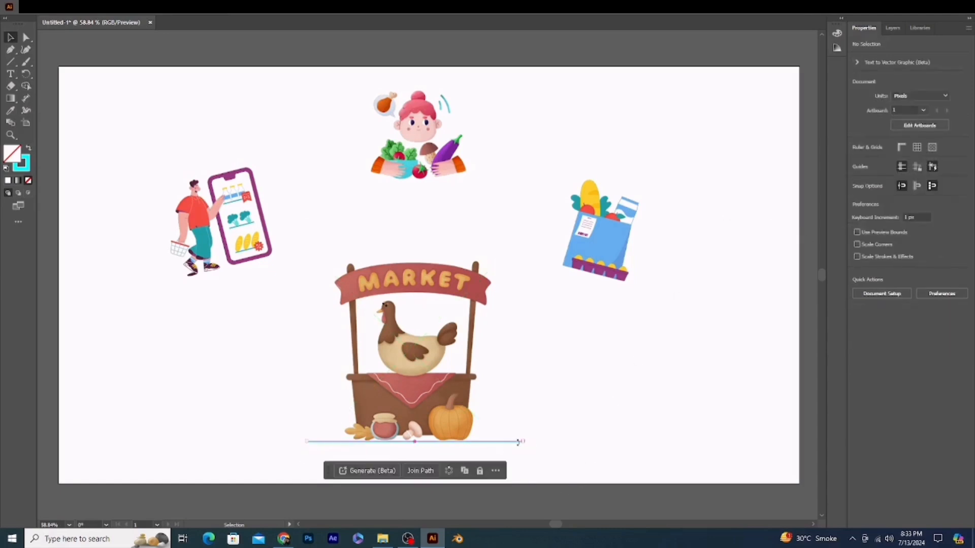
pyautogui.click(570, 422)
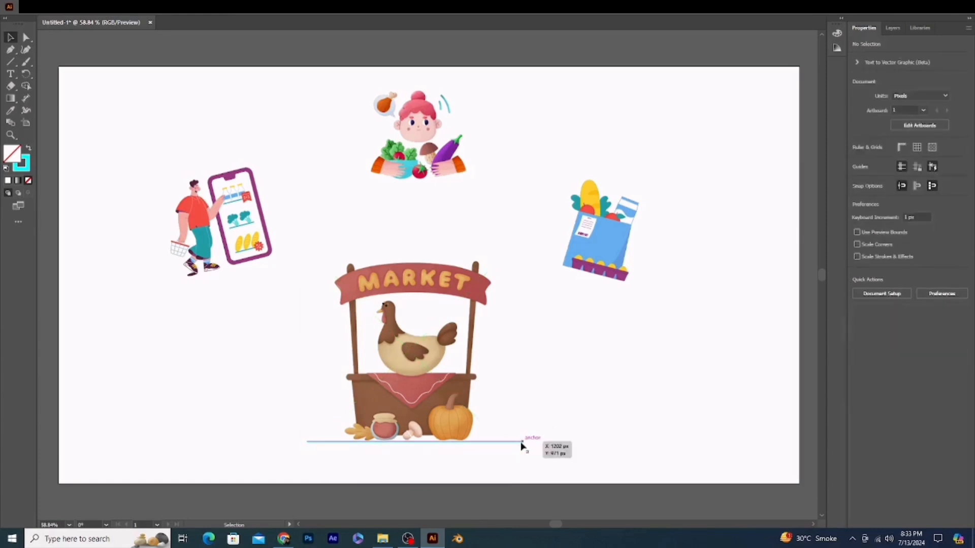
pyautogui.click(522, 445)
pyautogui.moveTo(524, 442); pyautogui.dragTo(499, 446)
pyautogui.click(640, 406)
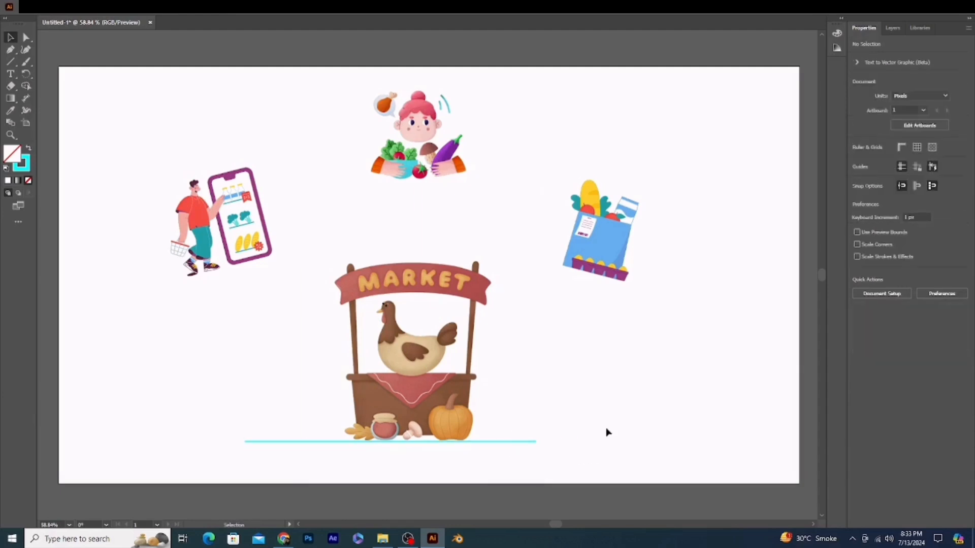